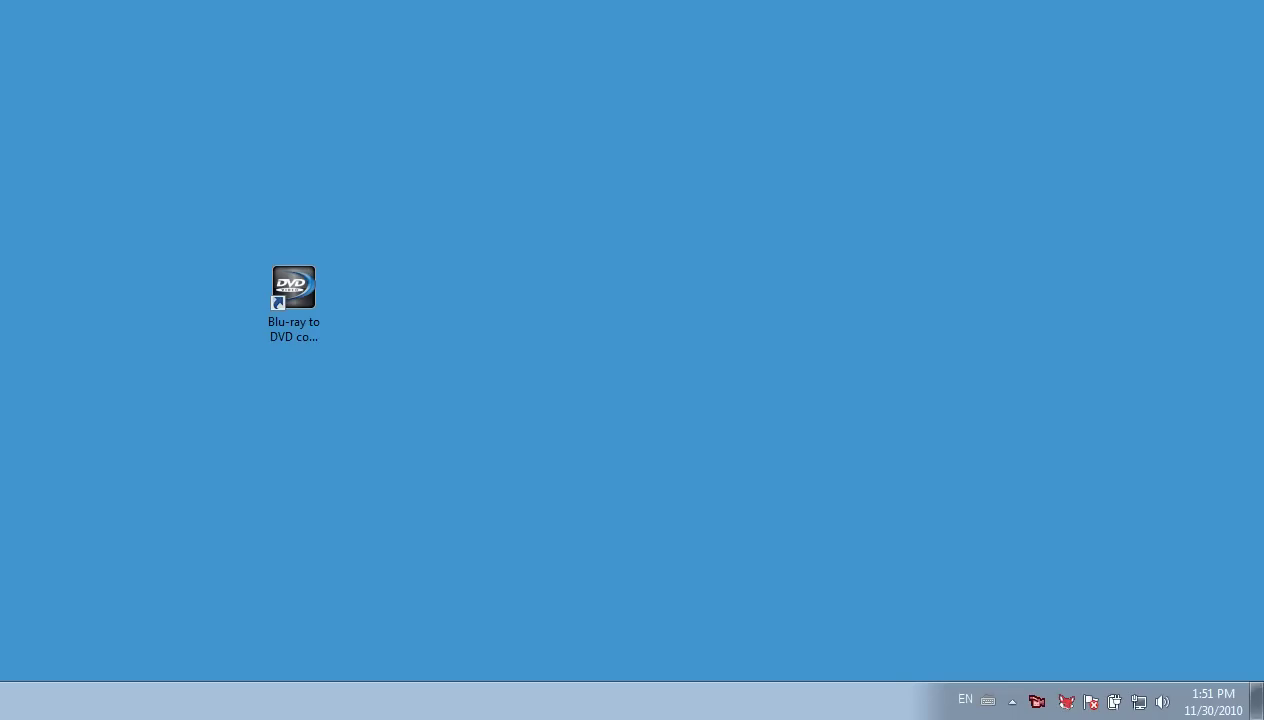
- Launch VSO Blu-ray to DVD from its desktop shortcut and centre the window on screen
left_click(276, 288)
double_click(281, 288)
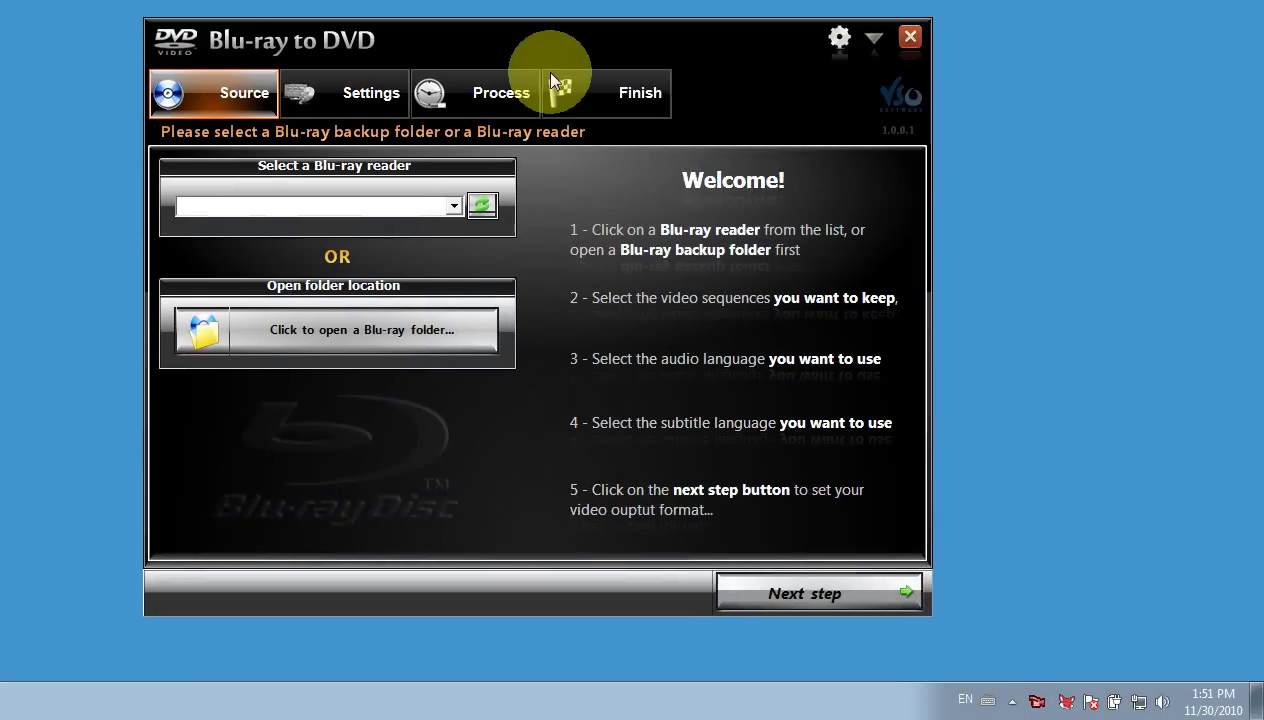
left_click_drag(550, 62, 602, 63)
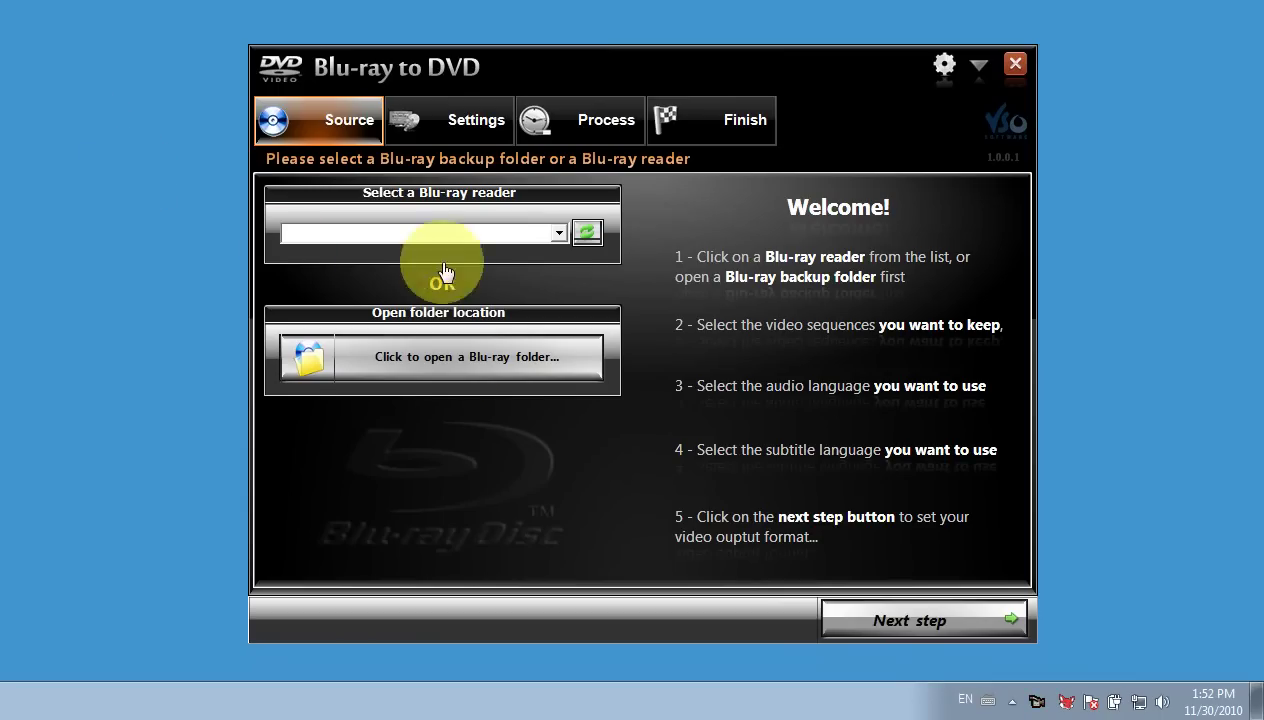
- Load the G5A1EFT1 Blu-ray backup folder as source and rename the project to 'grey'
left_click(460, 360)
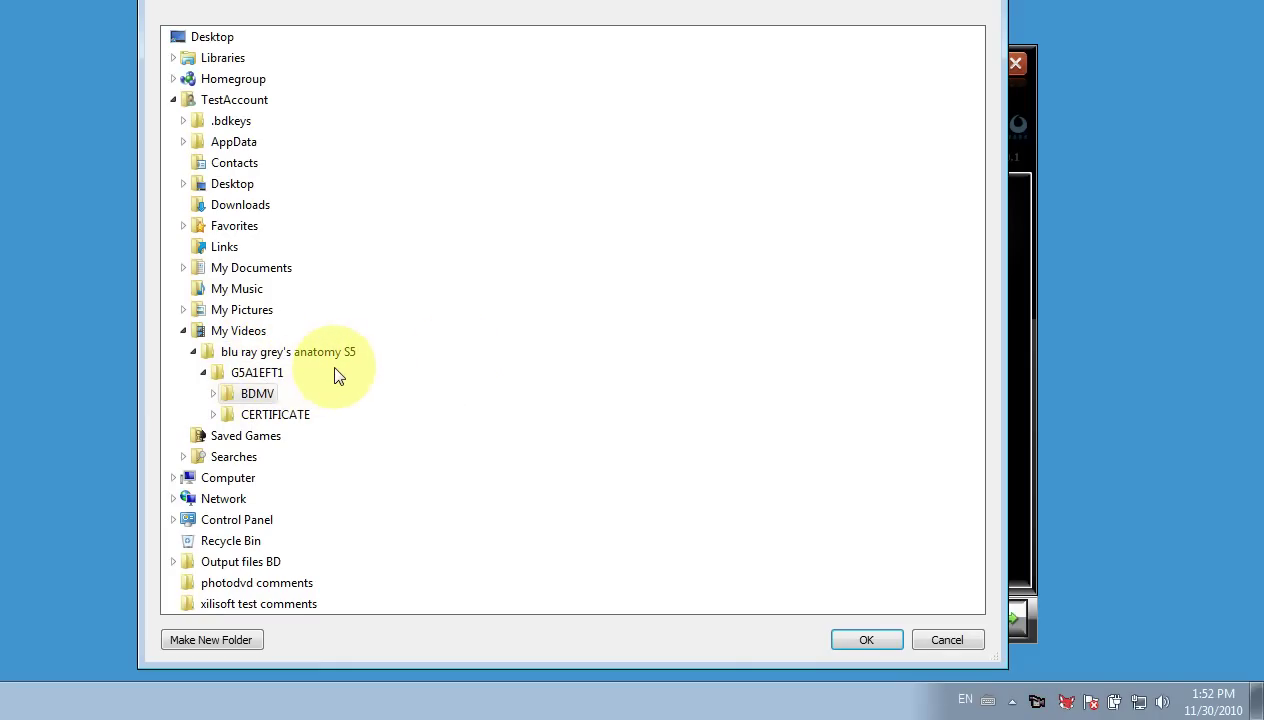
left_click(857, 638)
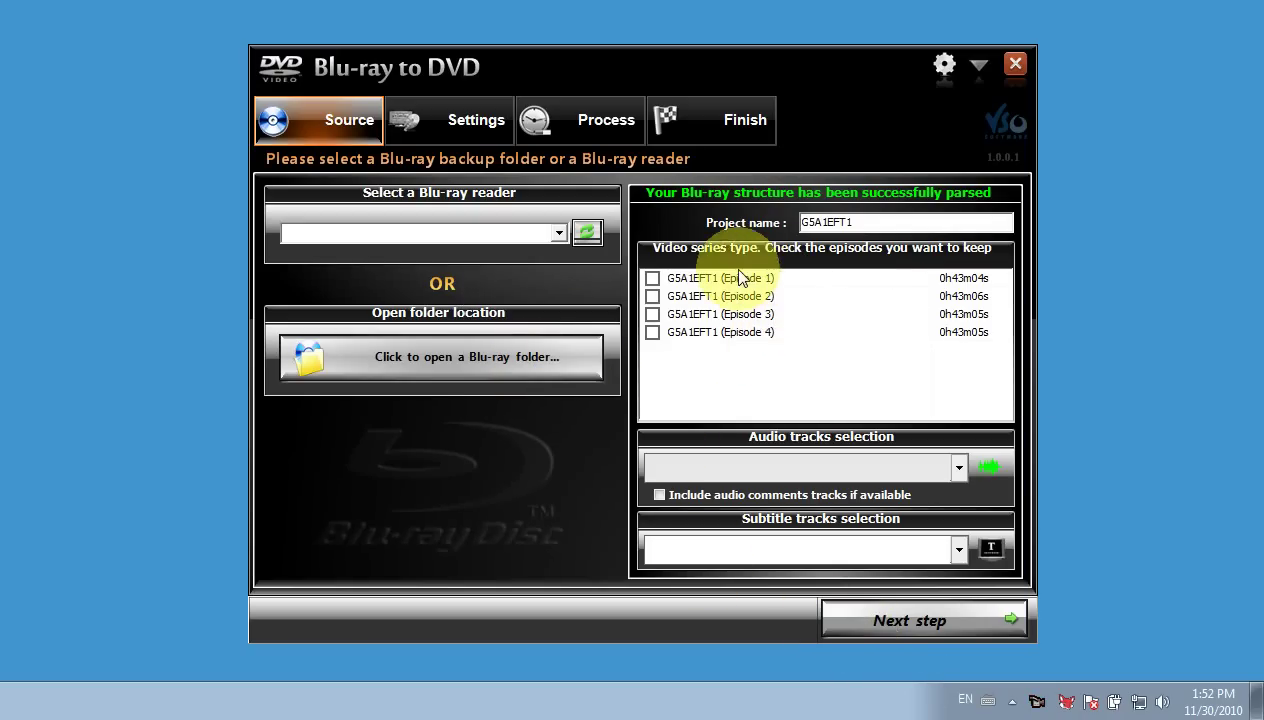
left_click(901, 223)
left_click_drag(901, 223, 806, 222)
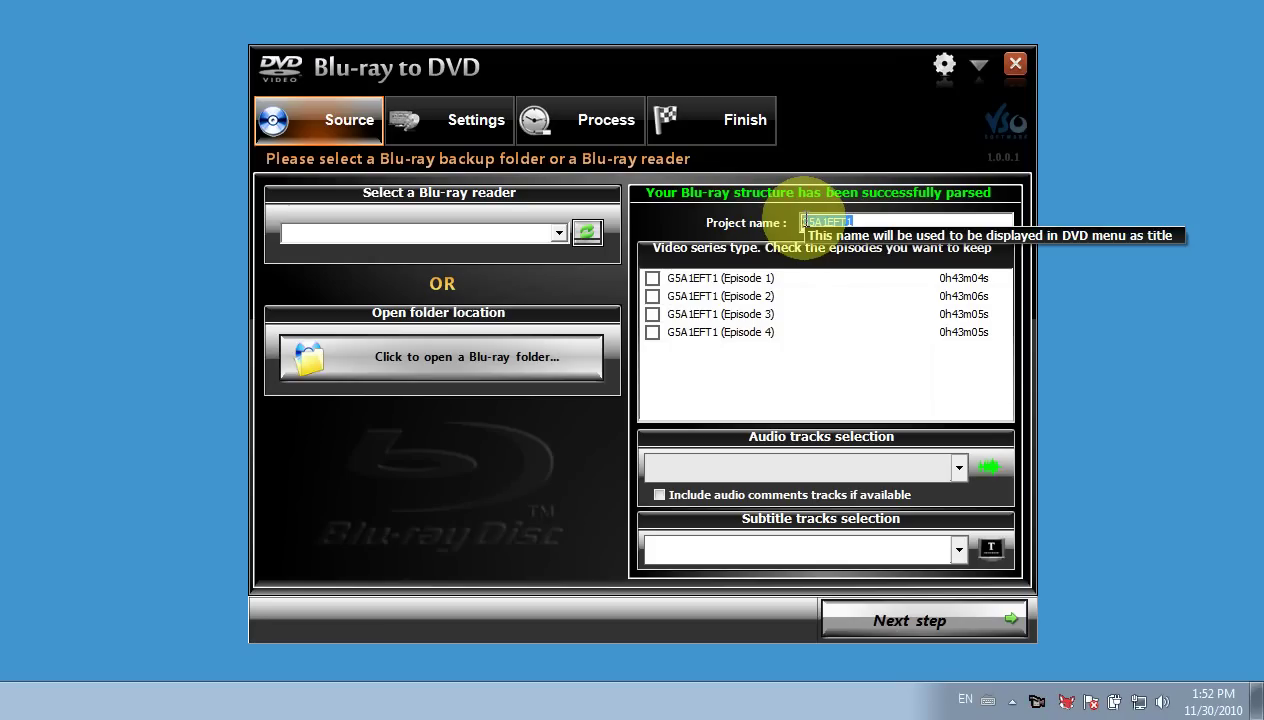
type("grey")
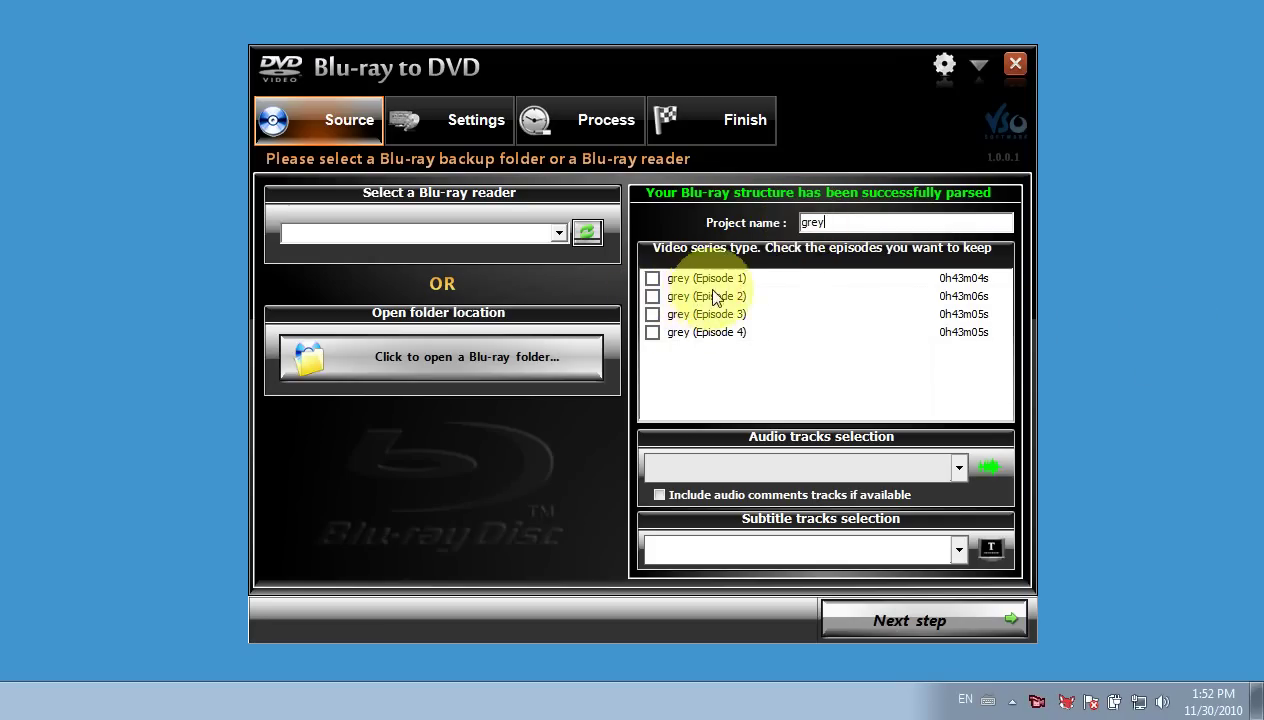
- Tick Episodes 1, 2, 3 and 4 for conversion
left_click(652, 279)
left_click(652, 296)
left_click(653, 314)
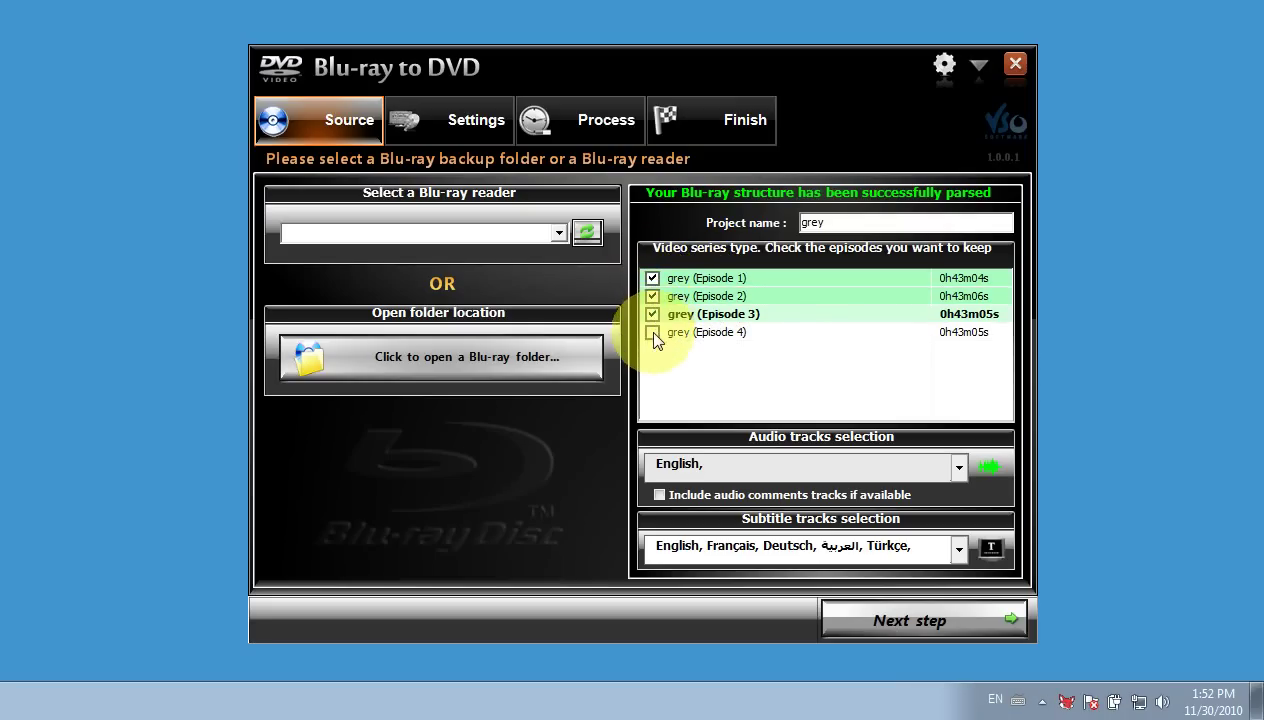
left_click(652, 332)
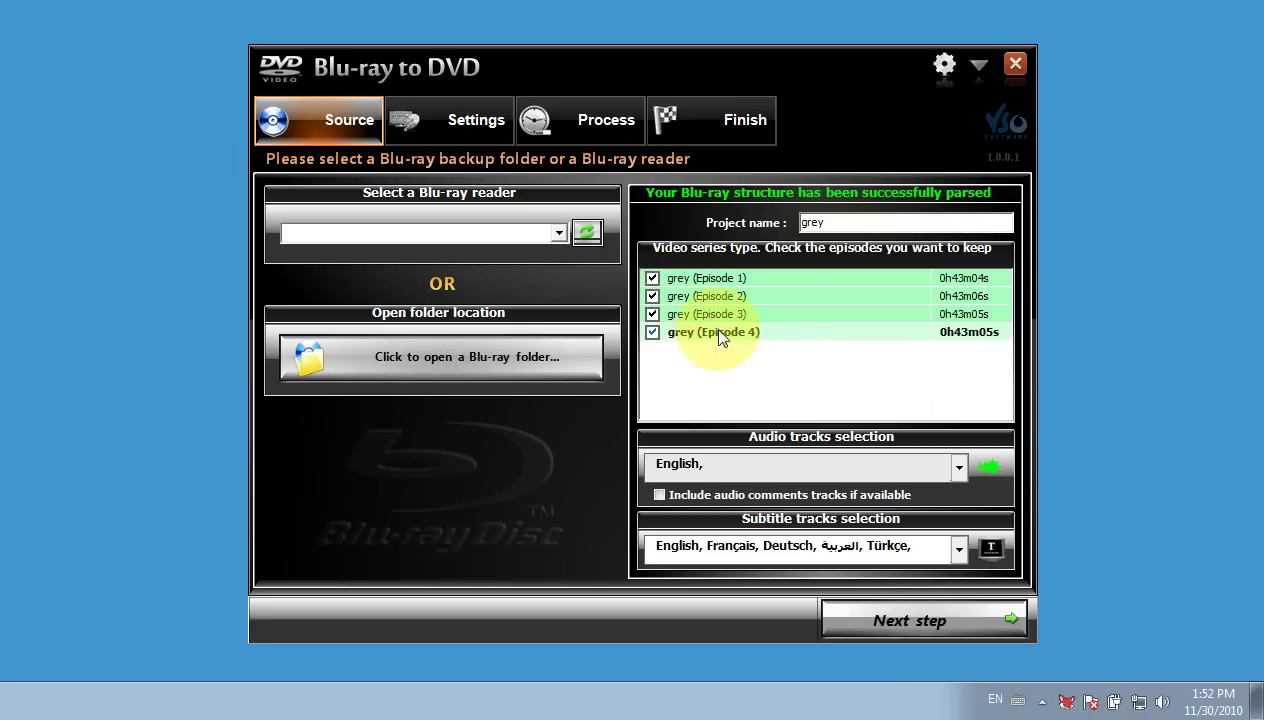
- Add Français audio to Episode 1, keeping all subtitle languages checked
left_click(759, 280)
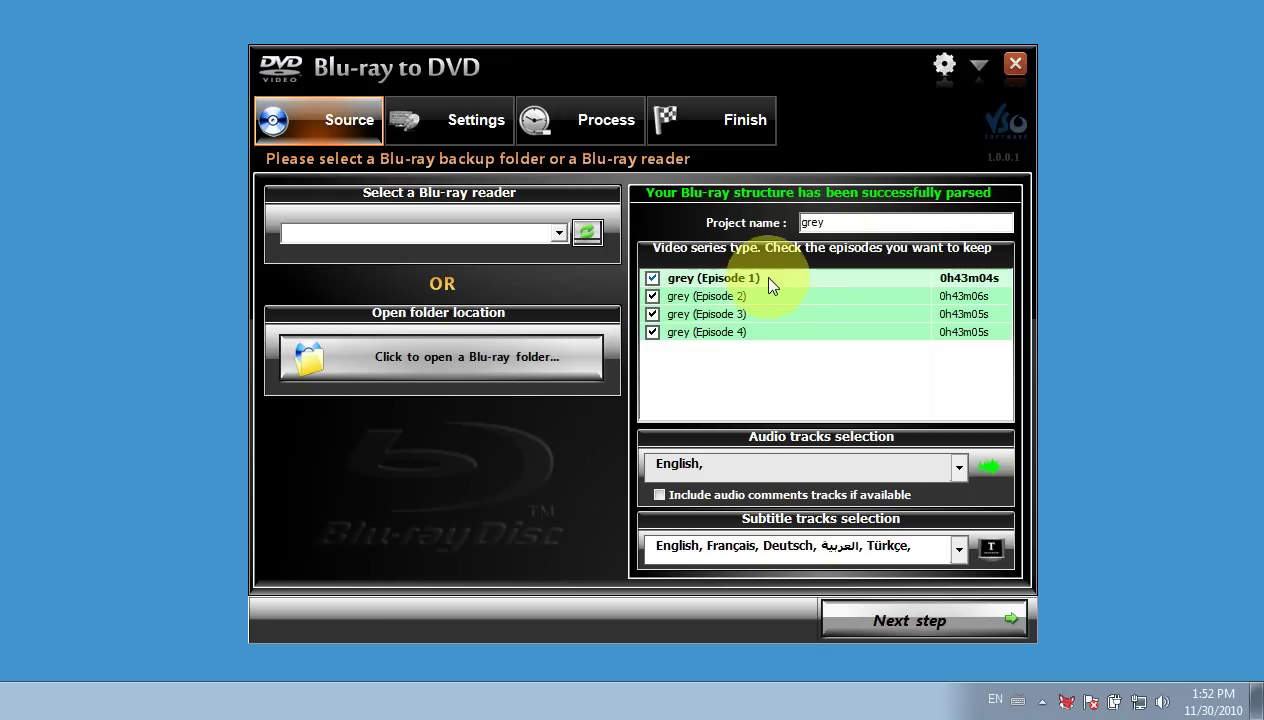
left_click(757, 468)
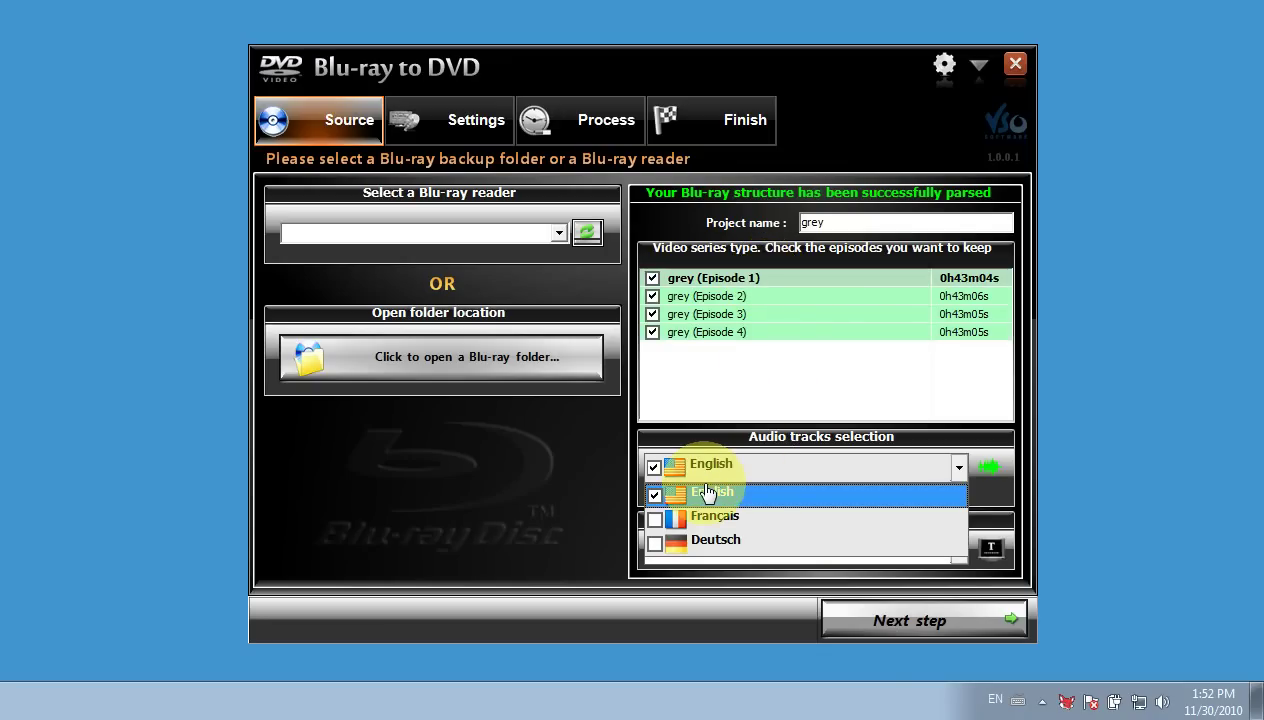
left_click(654, 517)
left_click(648, 474)
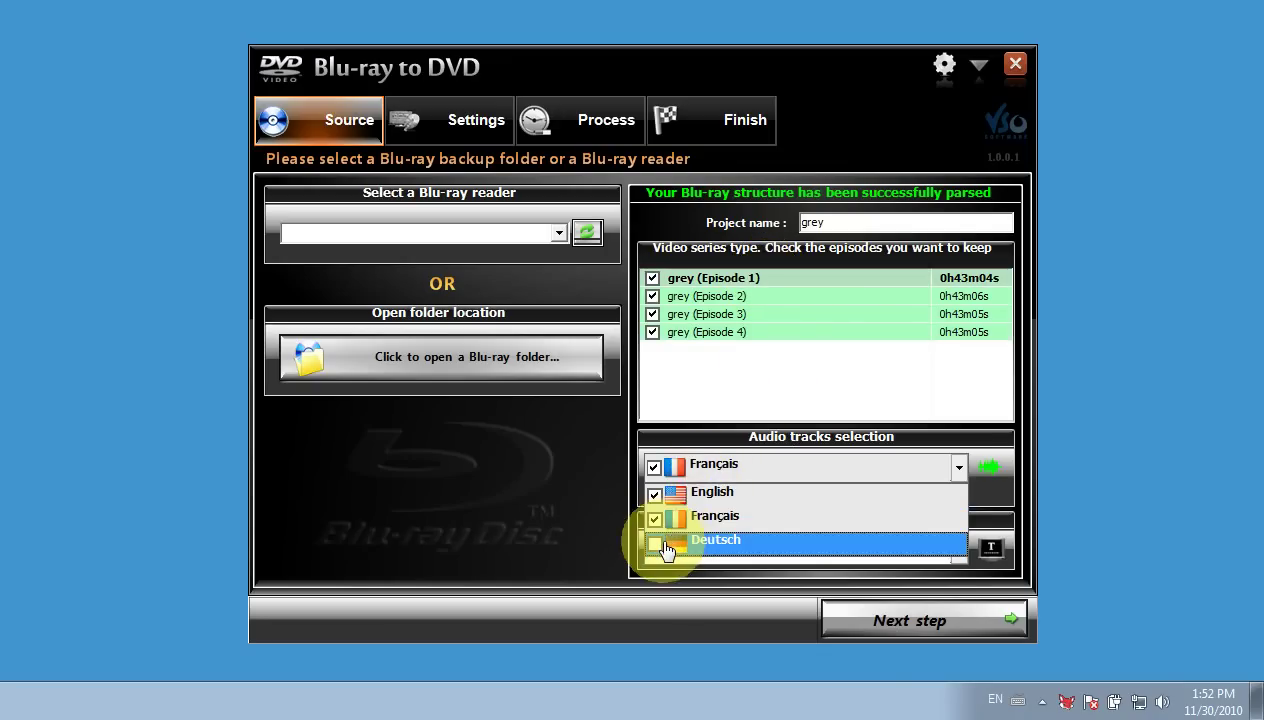
left_click(675, 543)
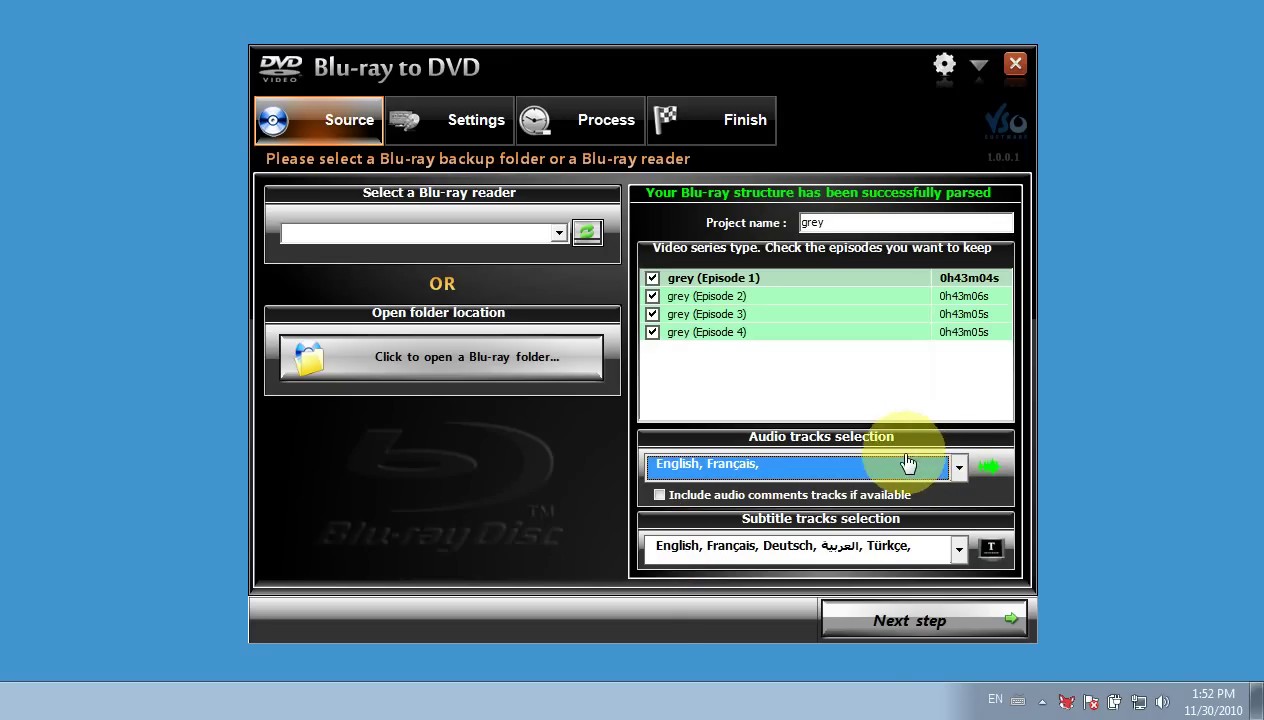
left_click(844, 568)
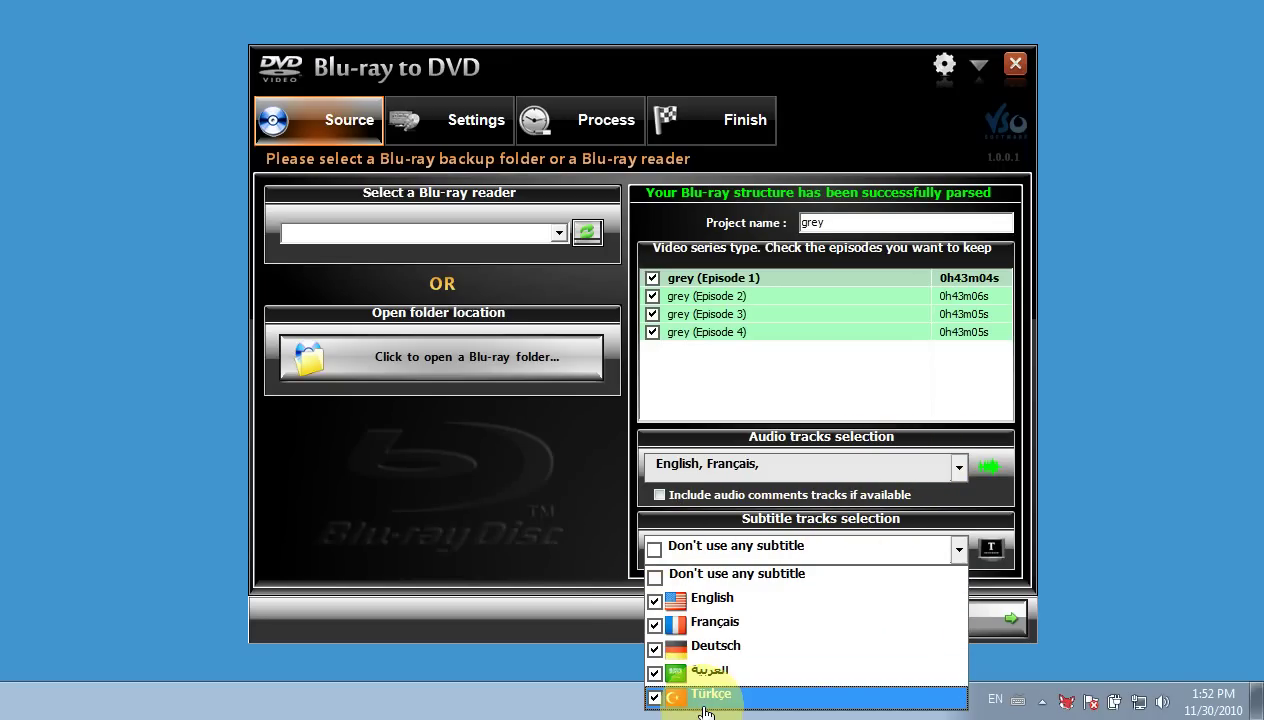
left_click(708, 300)
- Add Français and Deutsch audio tracks to Episode 2
left_click(712, 297)
left_click(744, 468)
left_click(657, 530)
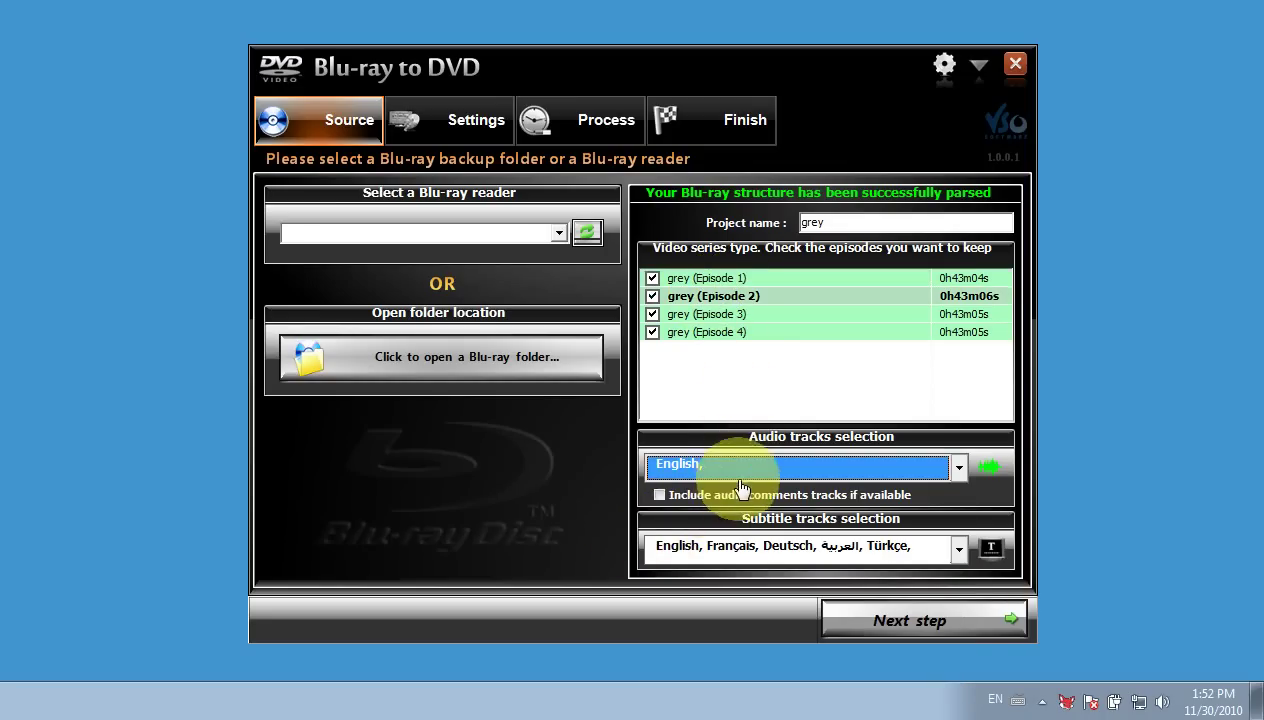
left_click(740, 482)
left_click(691, 516)
left_click(728, 462)
left_click(655, 519)
left_click(695, 472)
left_click(660, 541)
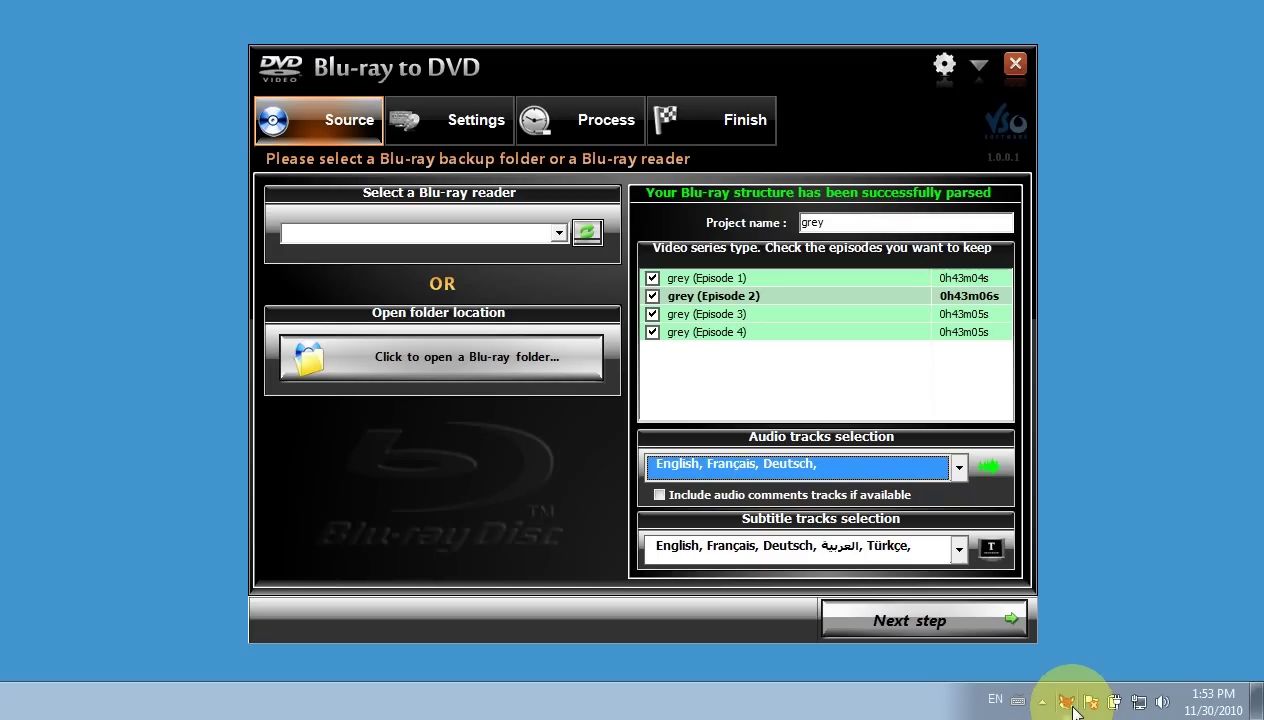
- Use the MATSHITA BD-RE UJ-220 drive as source, keeping the project name LE_PETIT_NICOLAS
left_click(559, 233)
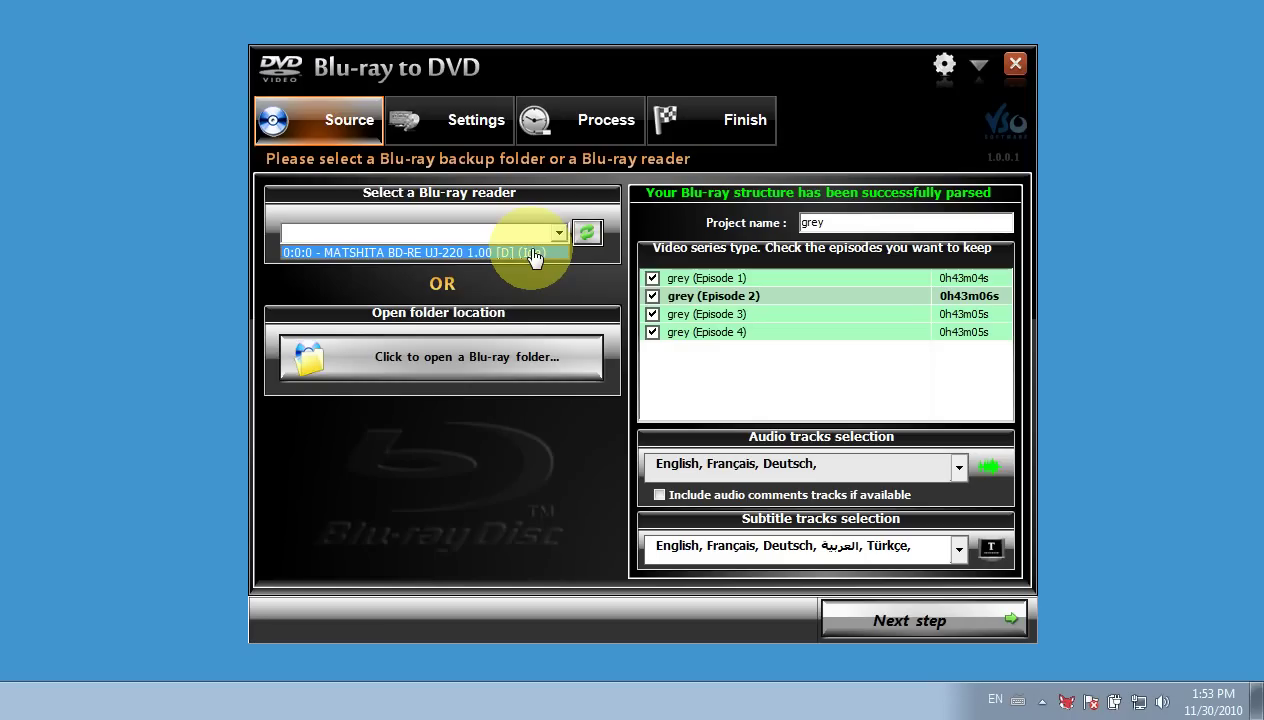
left_click(533, 257)
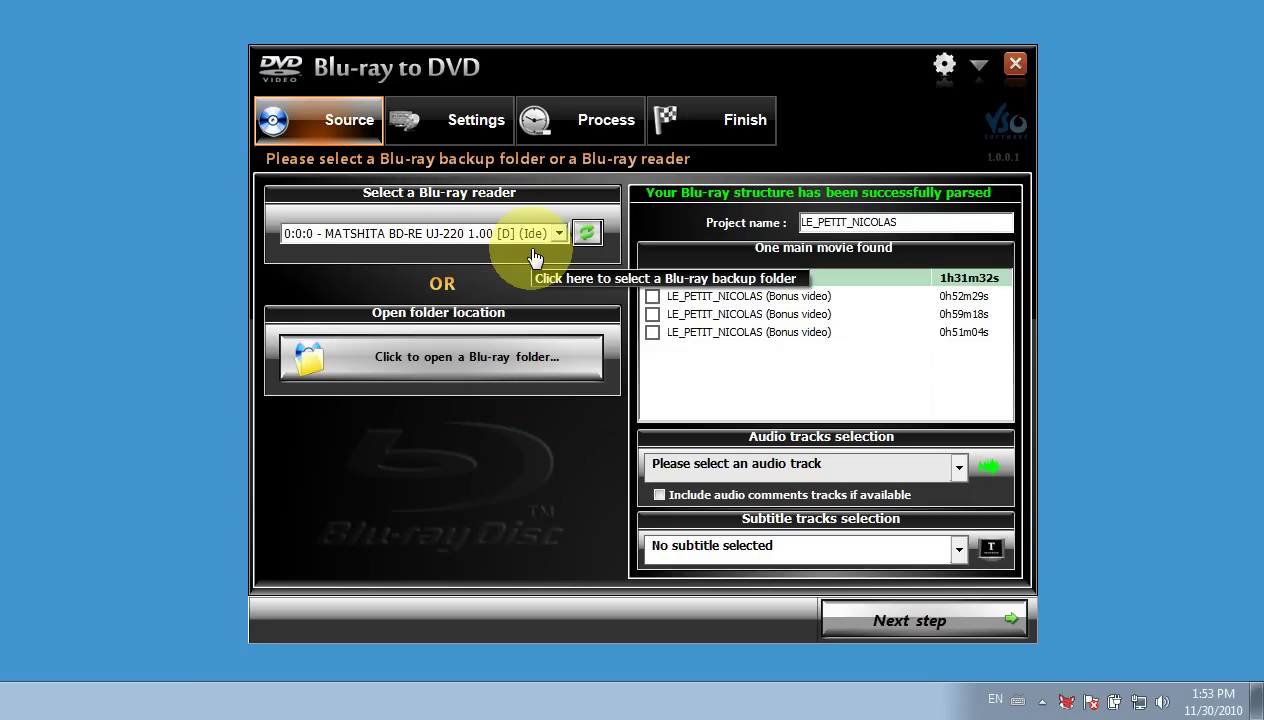
left_click_drag(916, 221, 801, 222)
left_click(925, 219)
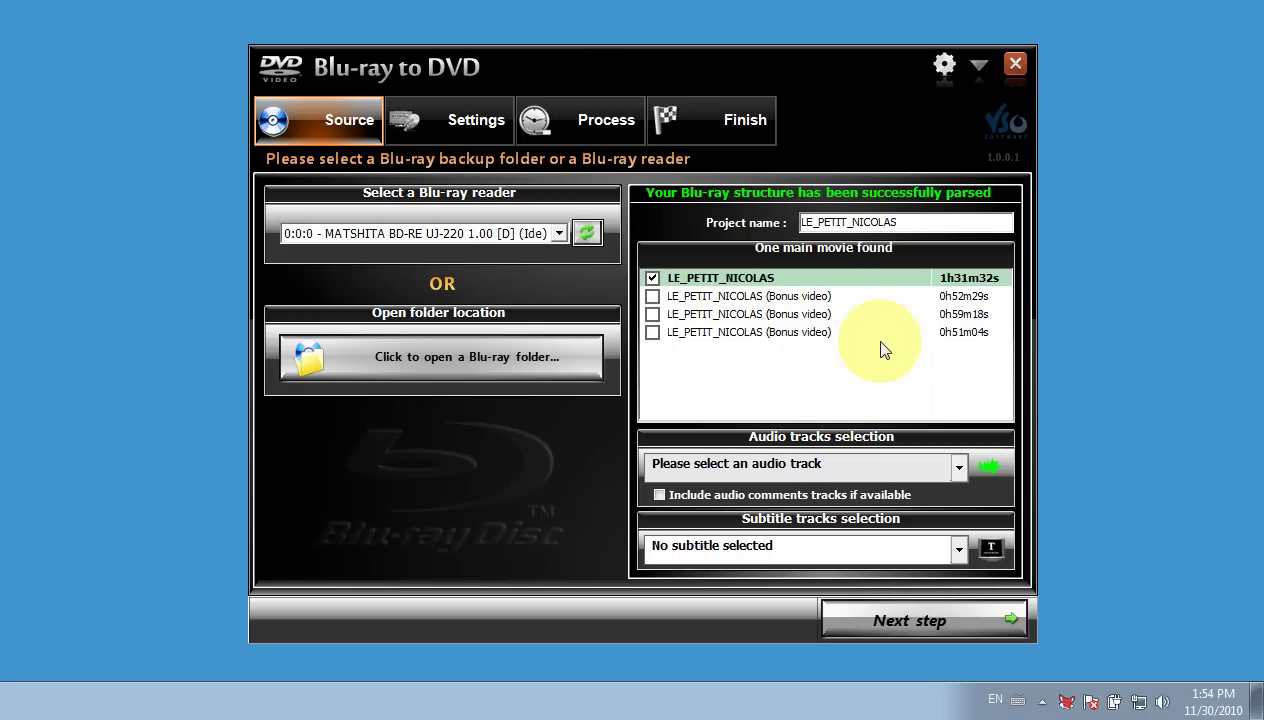
- Leave only the main movie ticked and choose the Français audio track
left_click(654, 297)
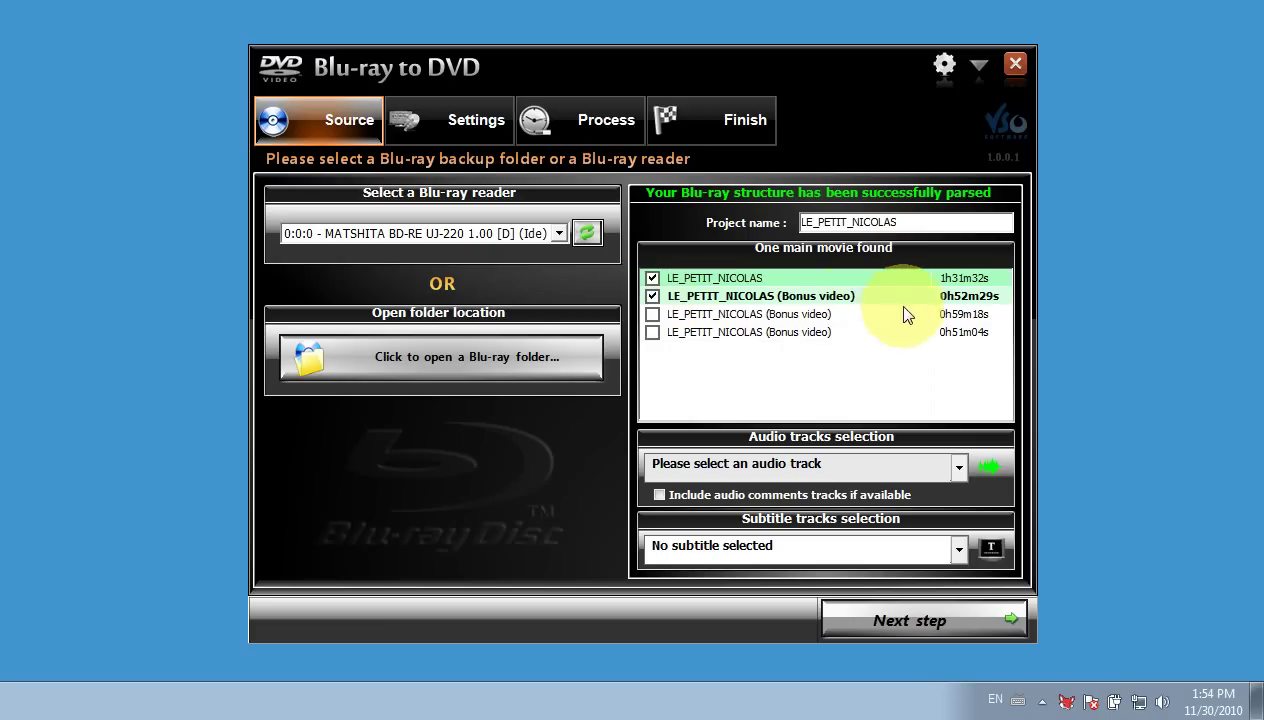
left_click(654, 297)
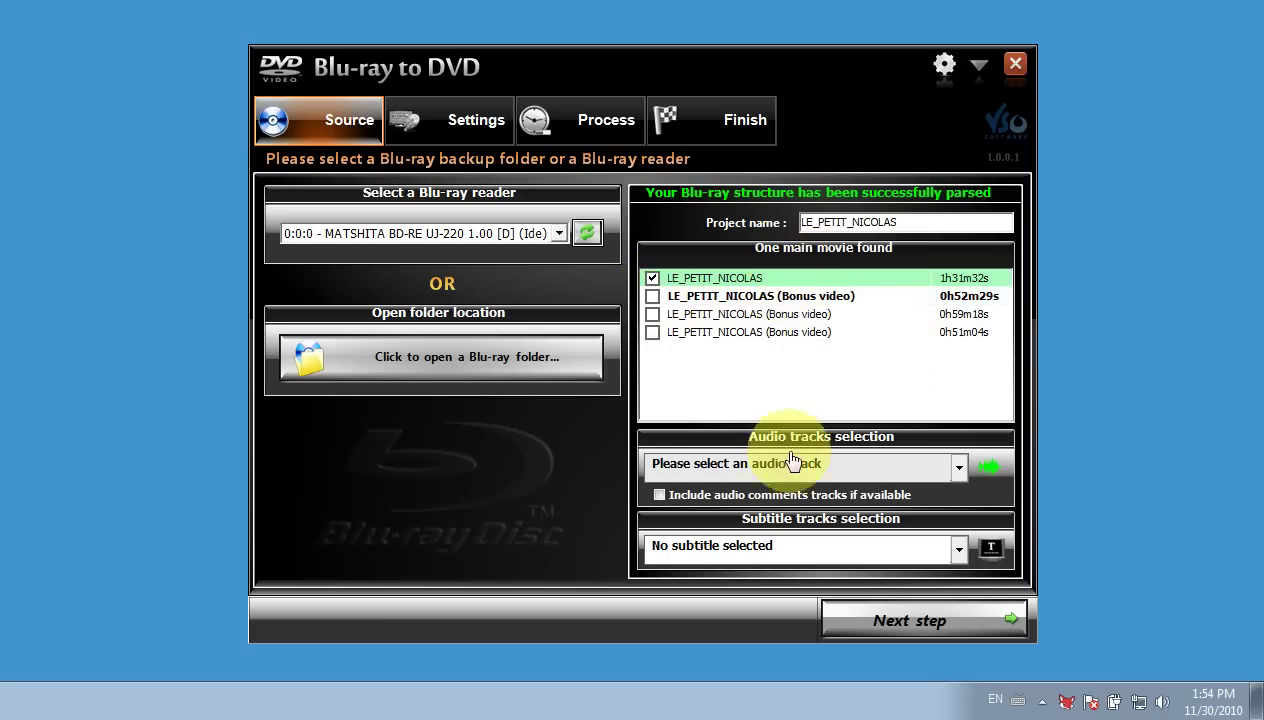
left_click(955, 480)
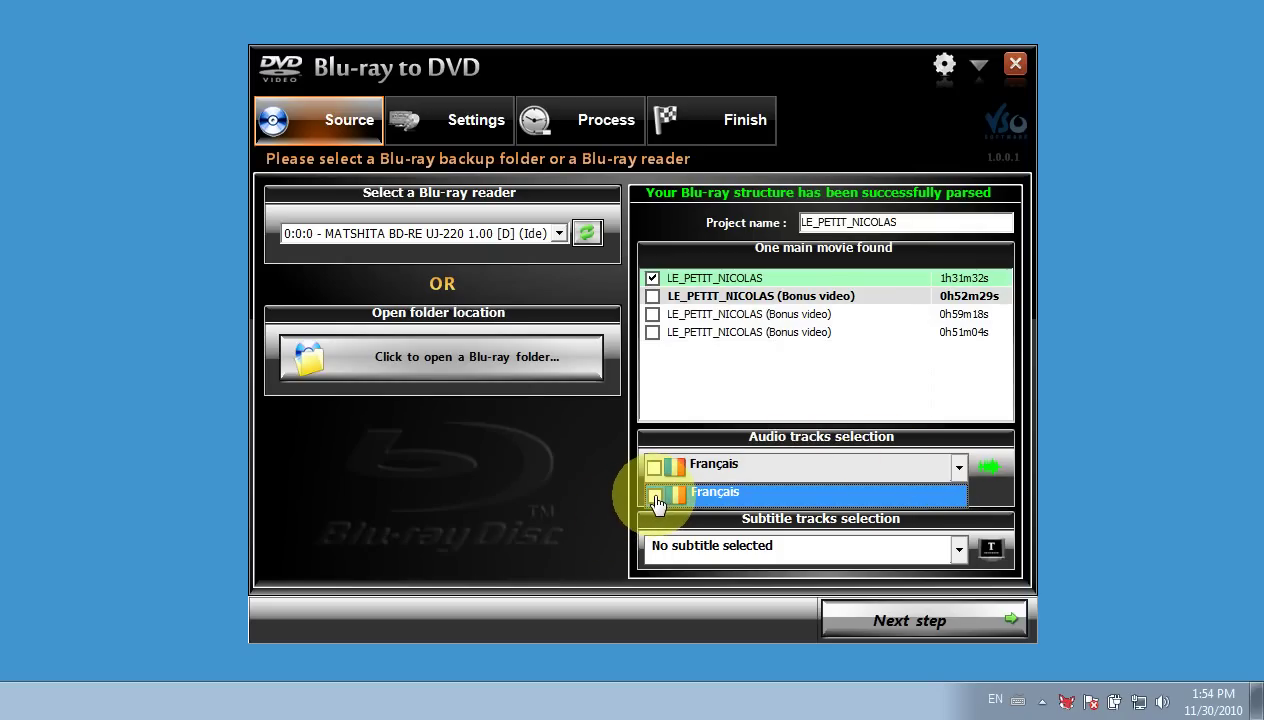
left_click(656, 498)
left_click(845, 468)
left_click(858, 492)
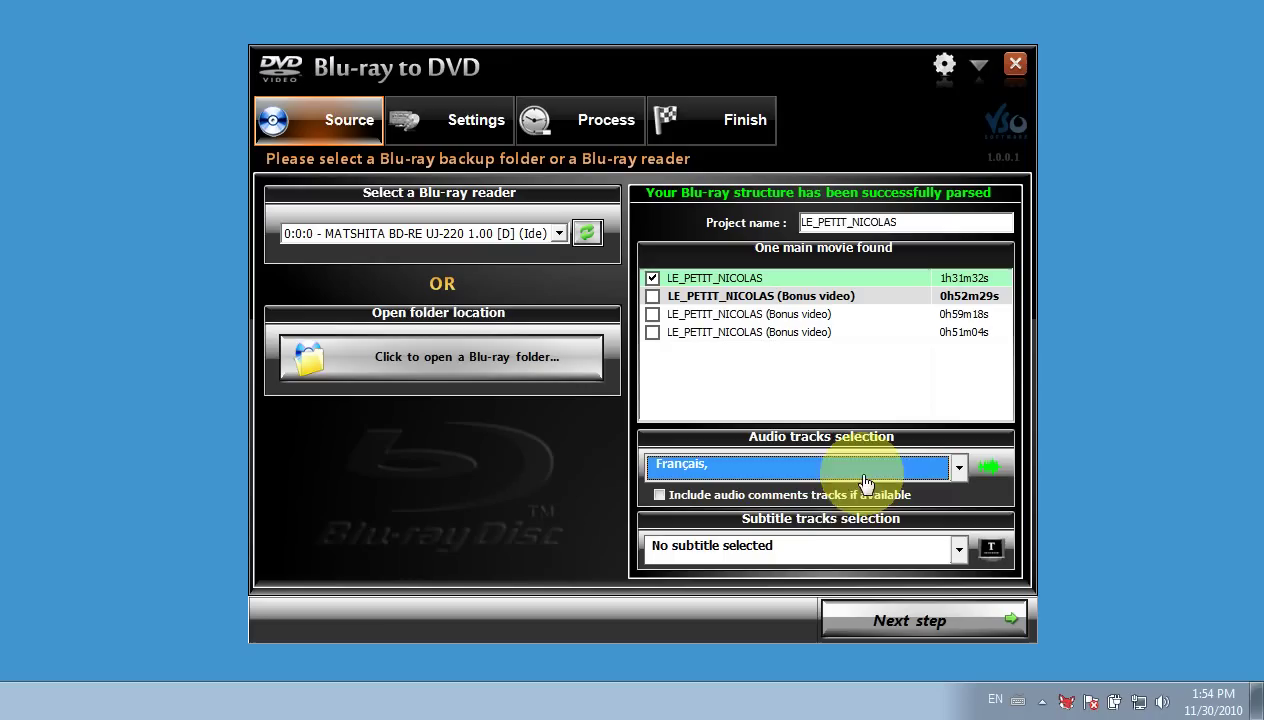
- Give the main movie Français subtitles and Français audio, then advance to Settings
left_click(732, 278)
left_click(776, 547)
left_click(651, 604)
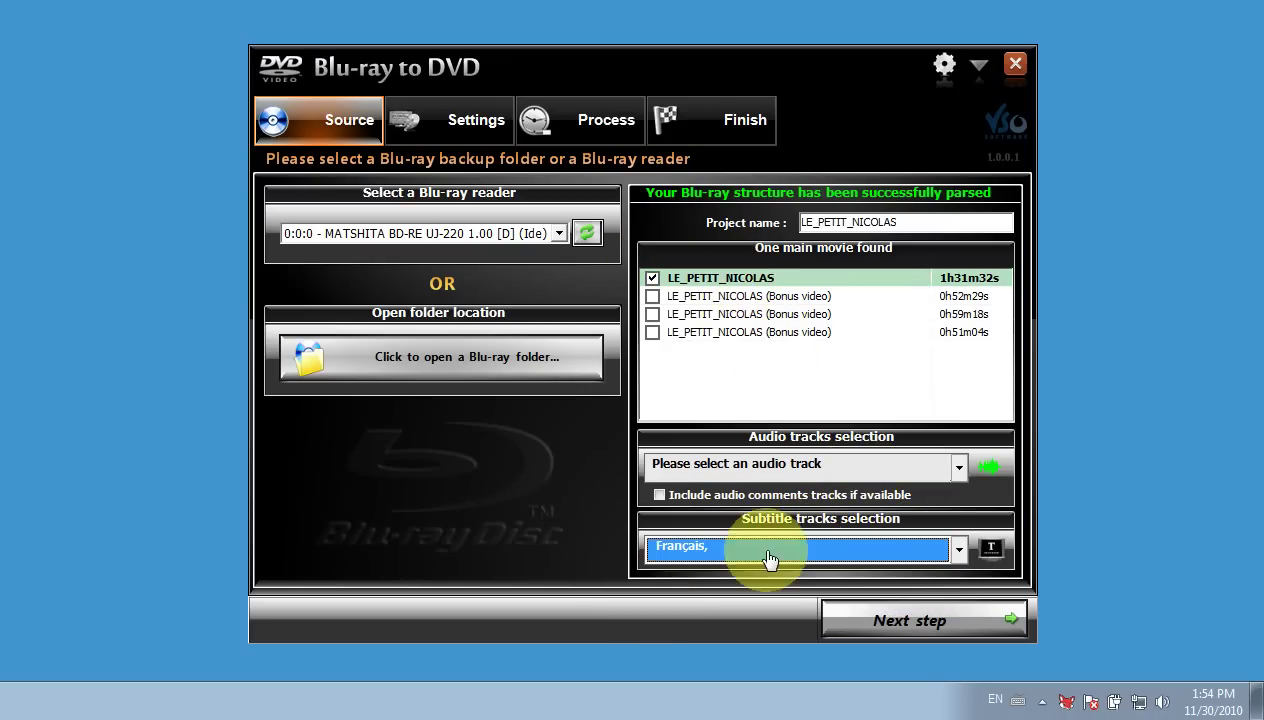
left_click(855, 476)
left_click(654, 495)
left_click(690, 470)
left_click(680, 467)
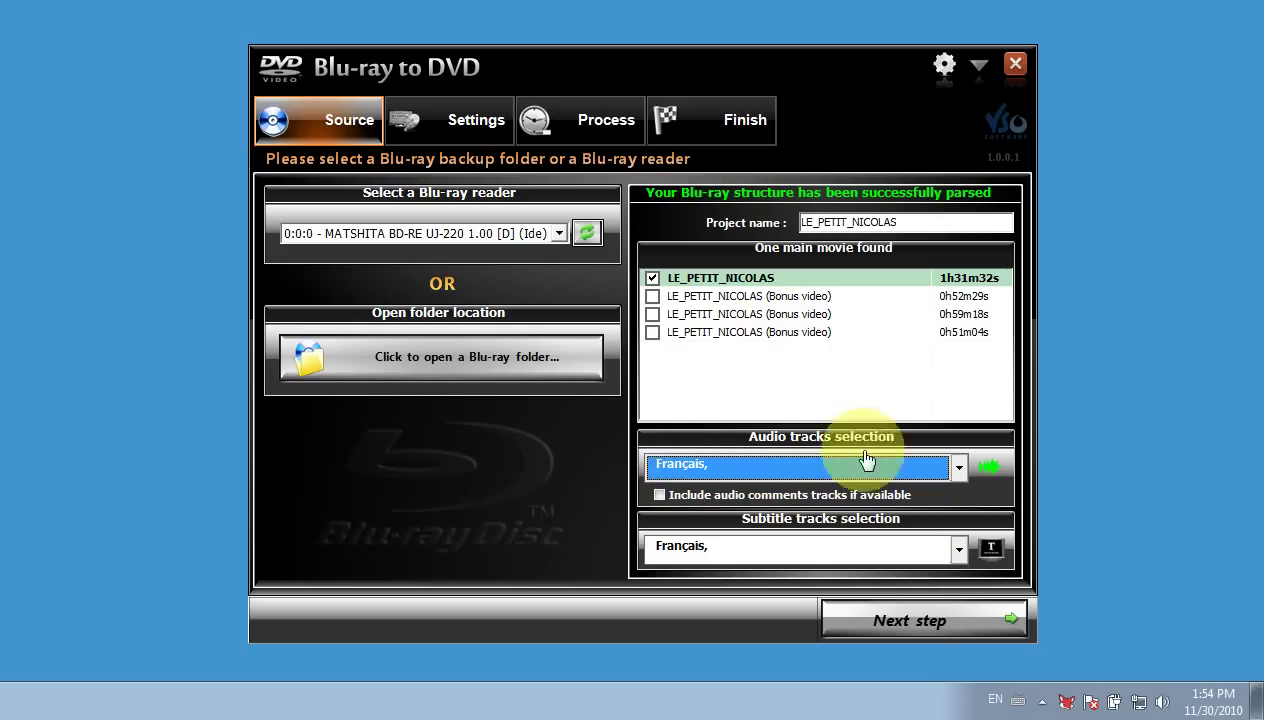
left_click(925, 620)
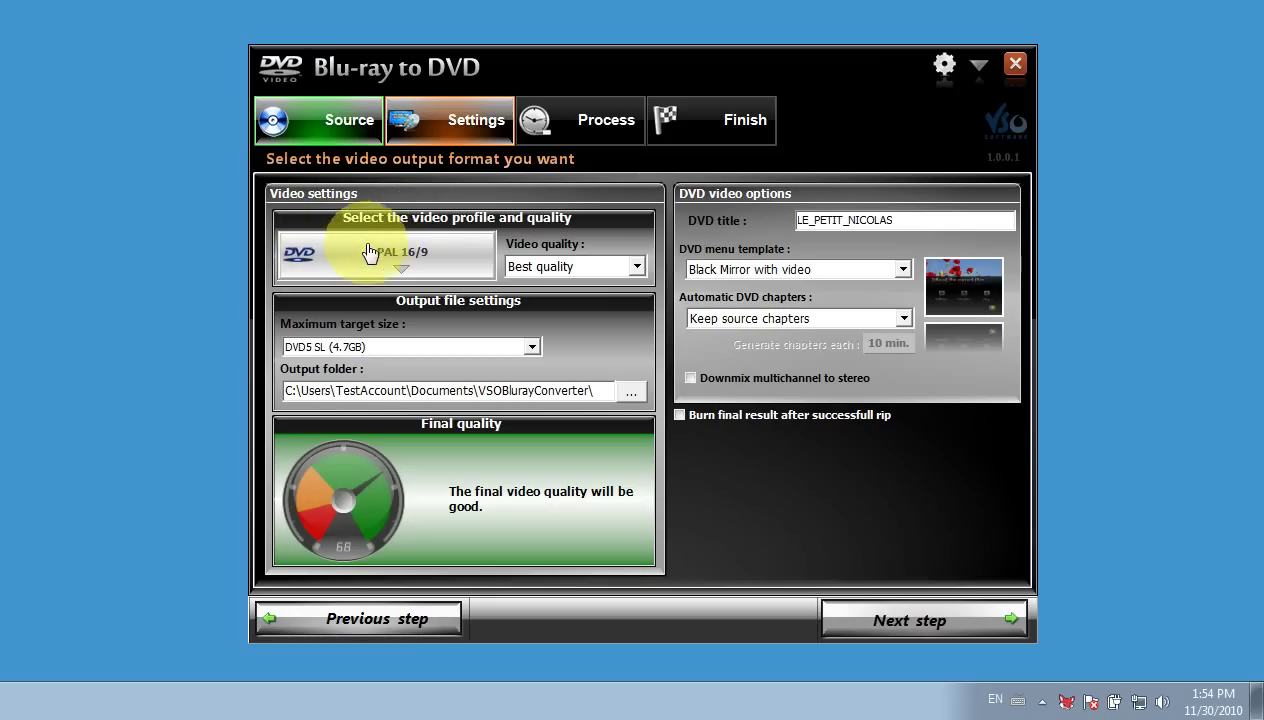
- Set the video profile to NTSC 16/9 with a DVD5 SL (4.7GB) target size
left_click(405, 250)
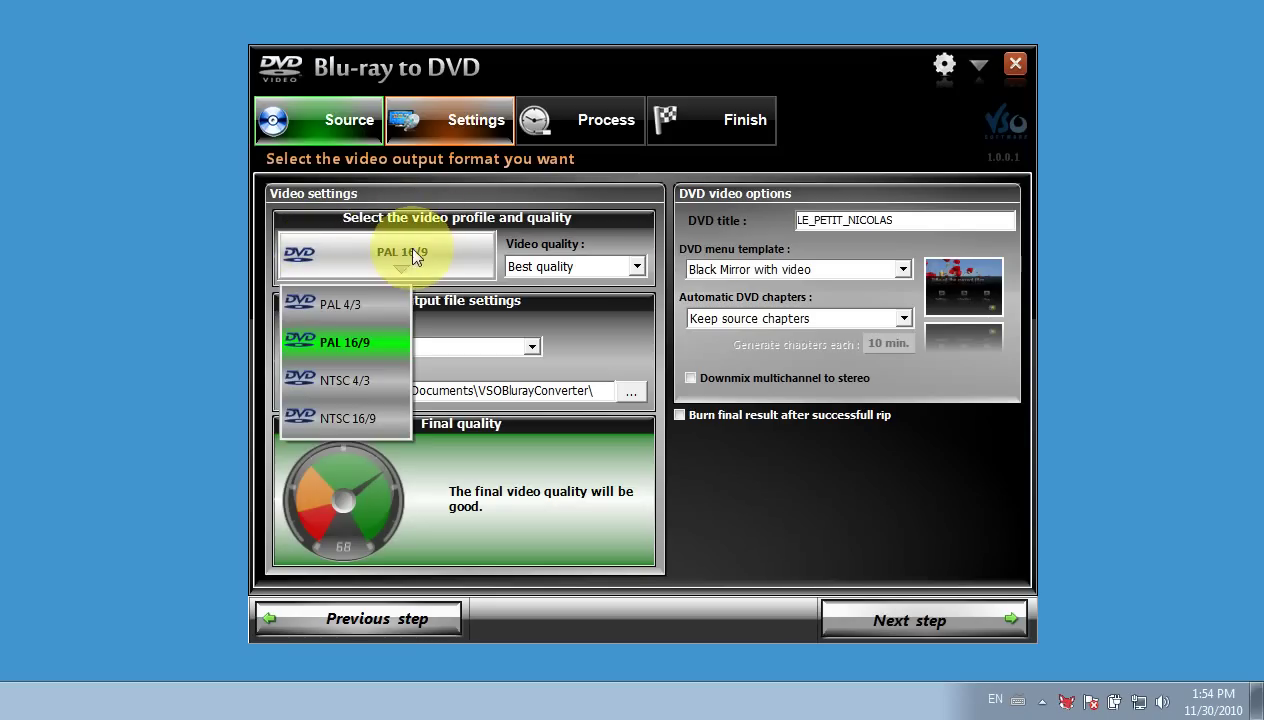
left_click(336, 422)
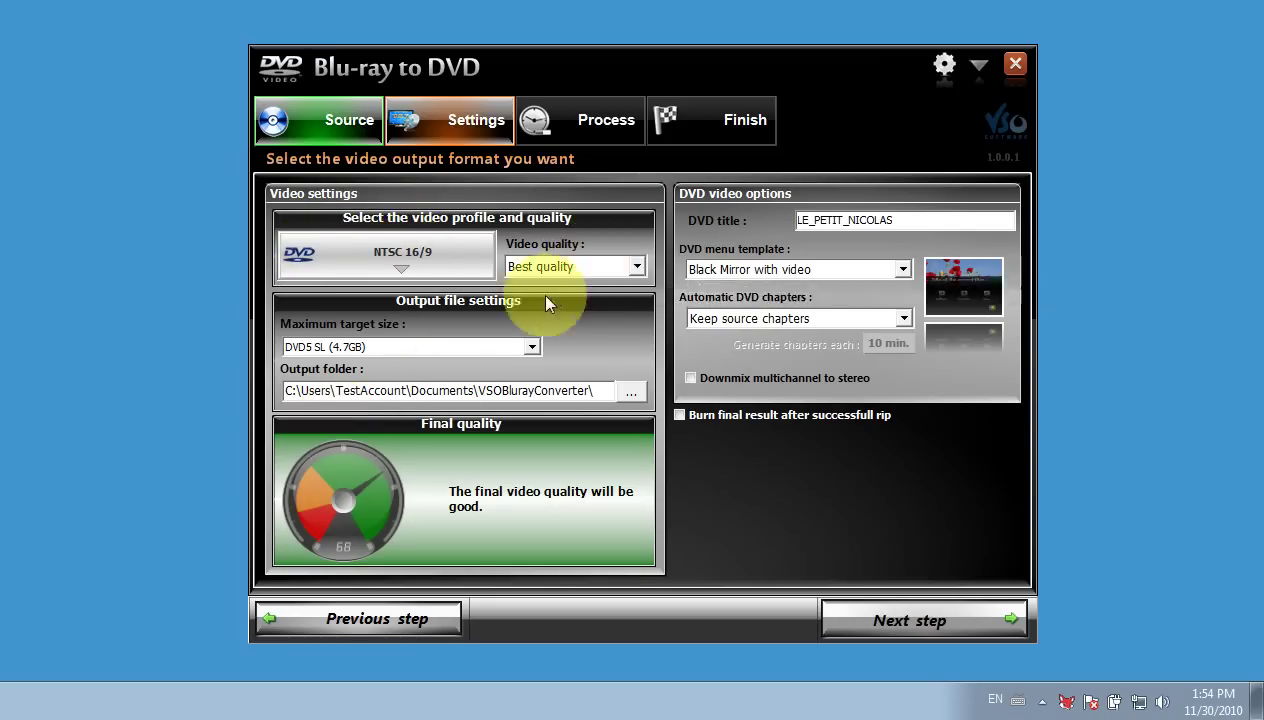
left_click(484, 349)
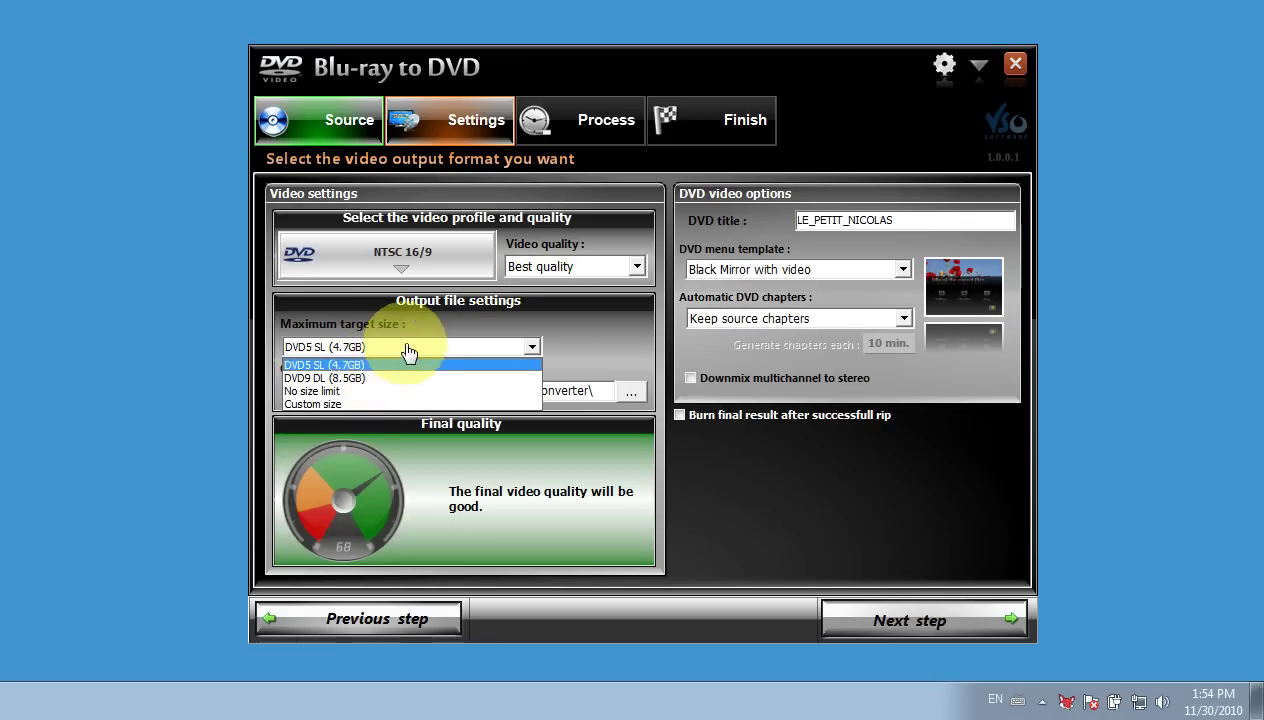
left_click(405, 362)
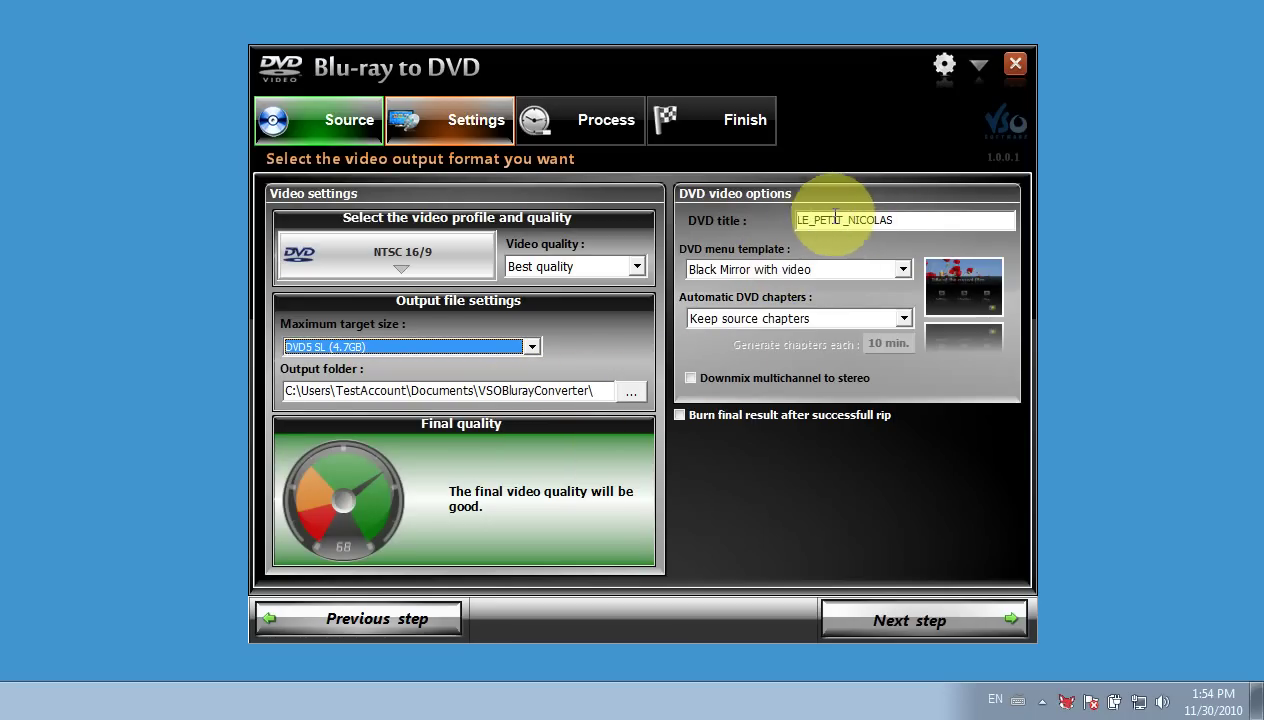
- Keep the Black Mirror with video menu and source chapters, and enable burning after rip
left_click(880, 218)
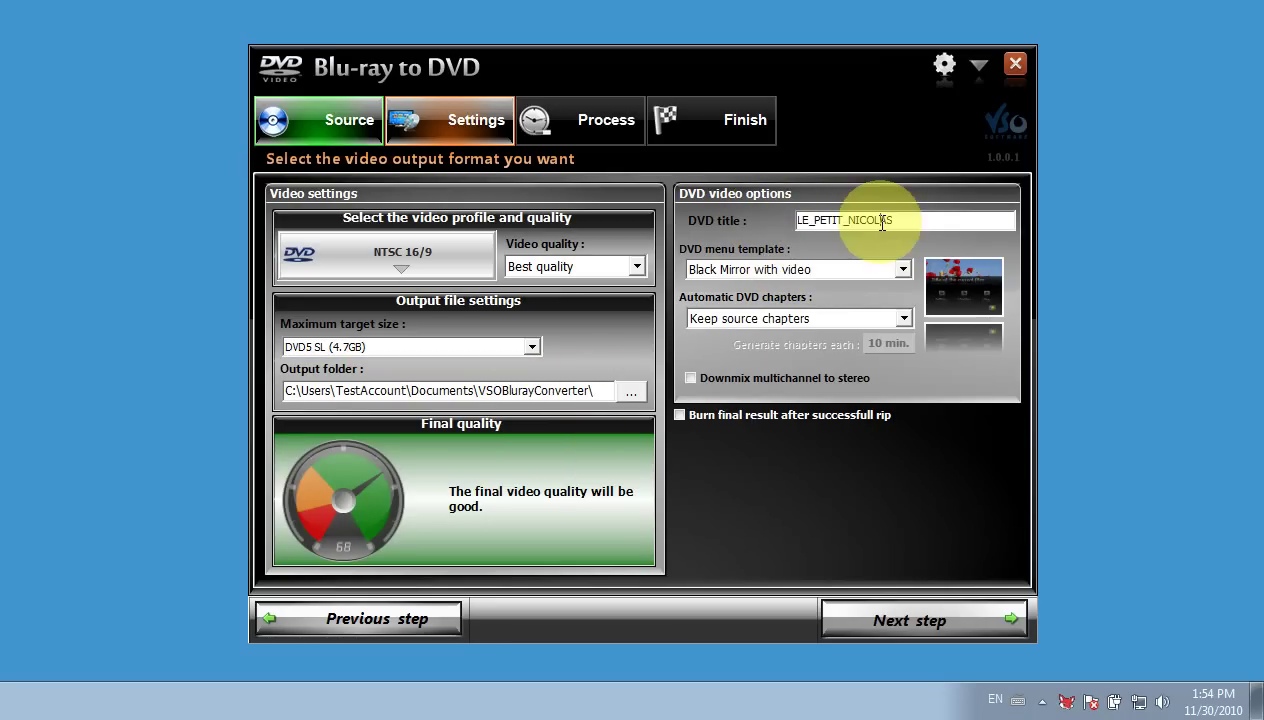
left_click(836, 272)
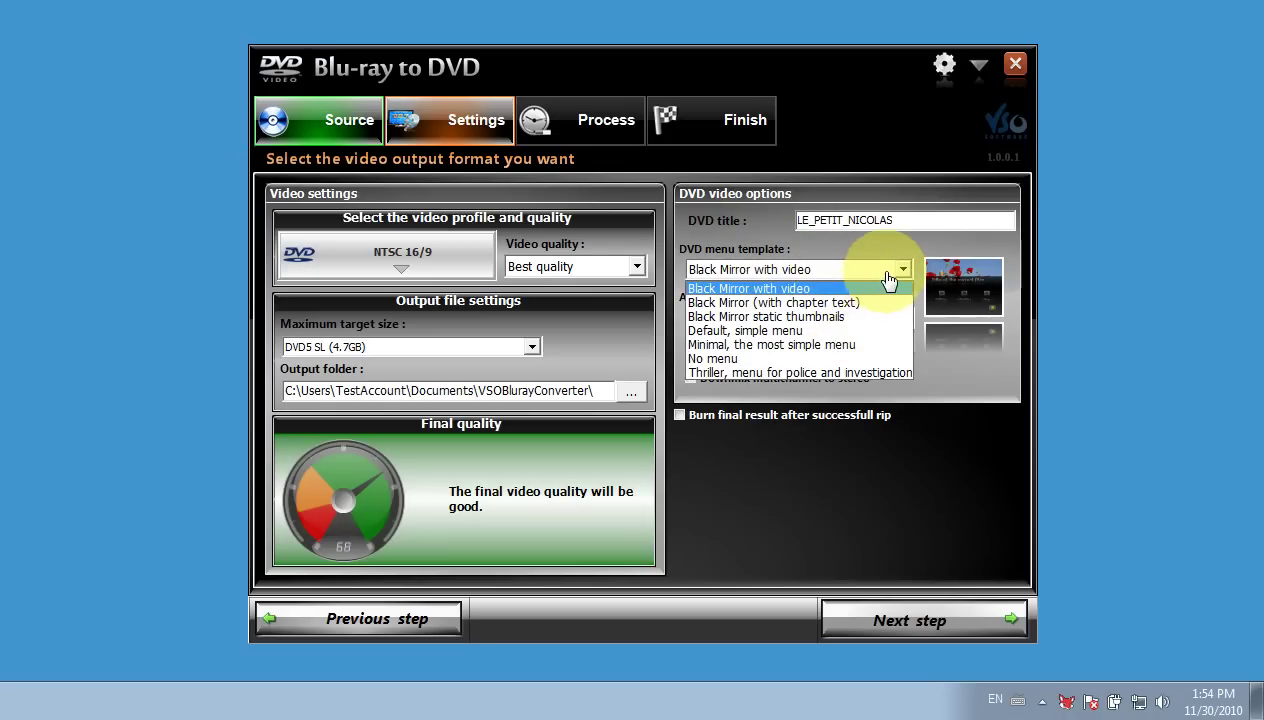
left_click(887, 274)
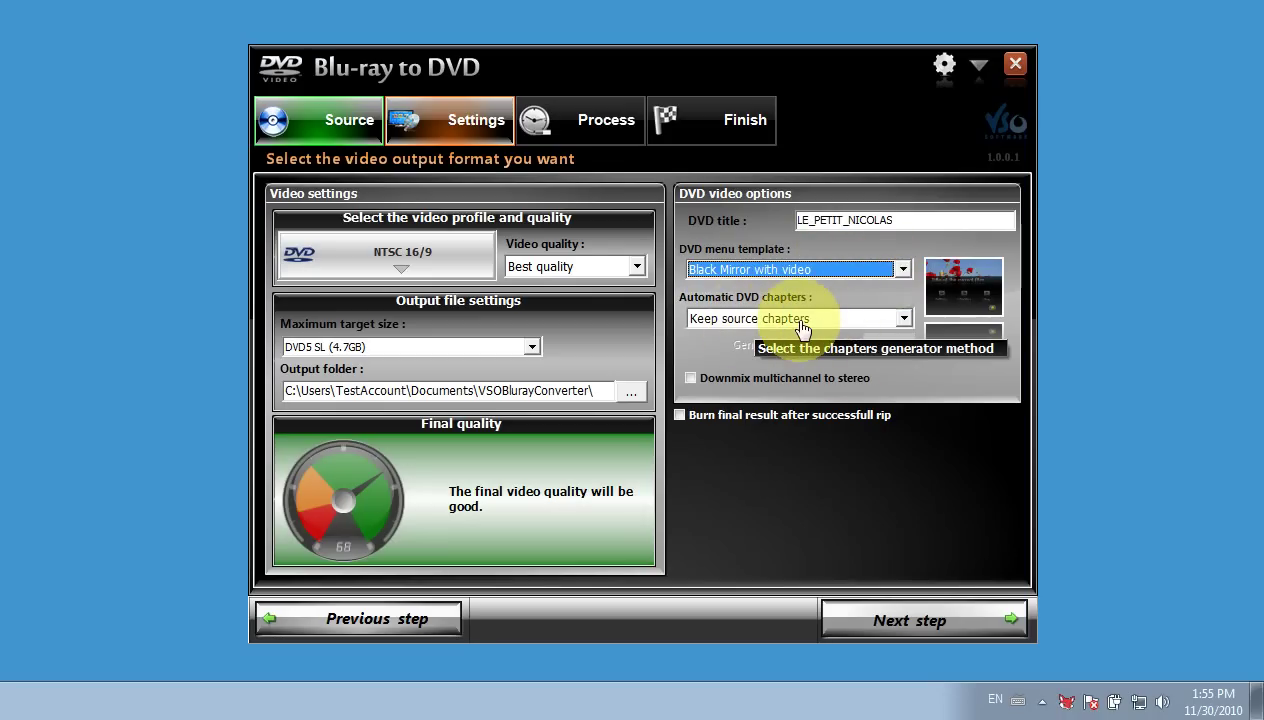
left_click(827, 320)
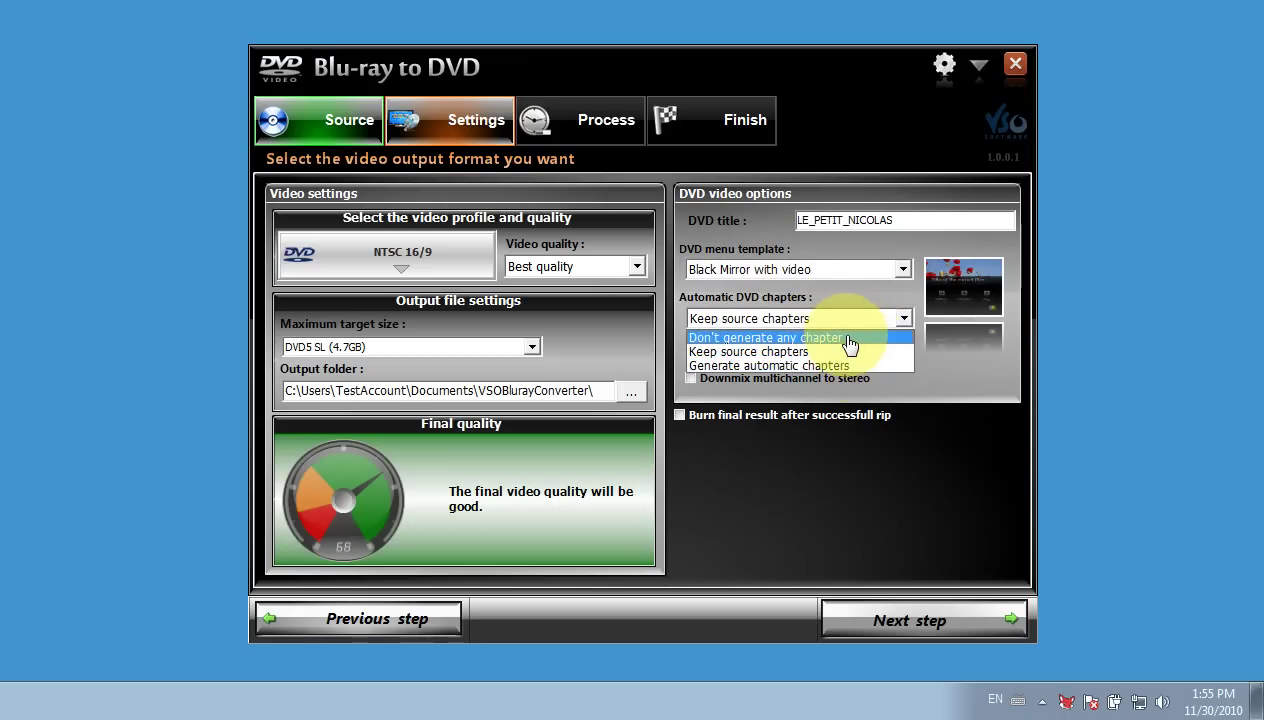
left_click(815, 352)
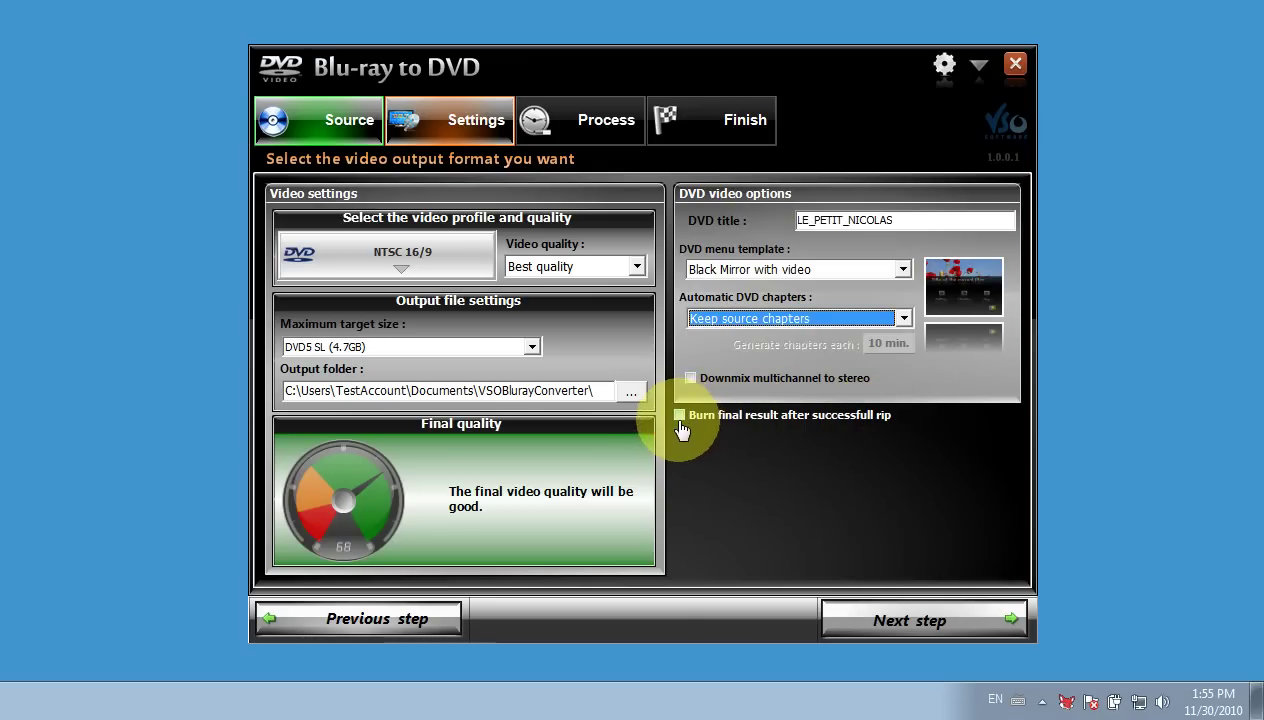
left_click(681, 416)
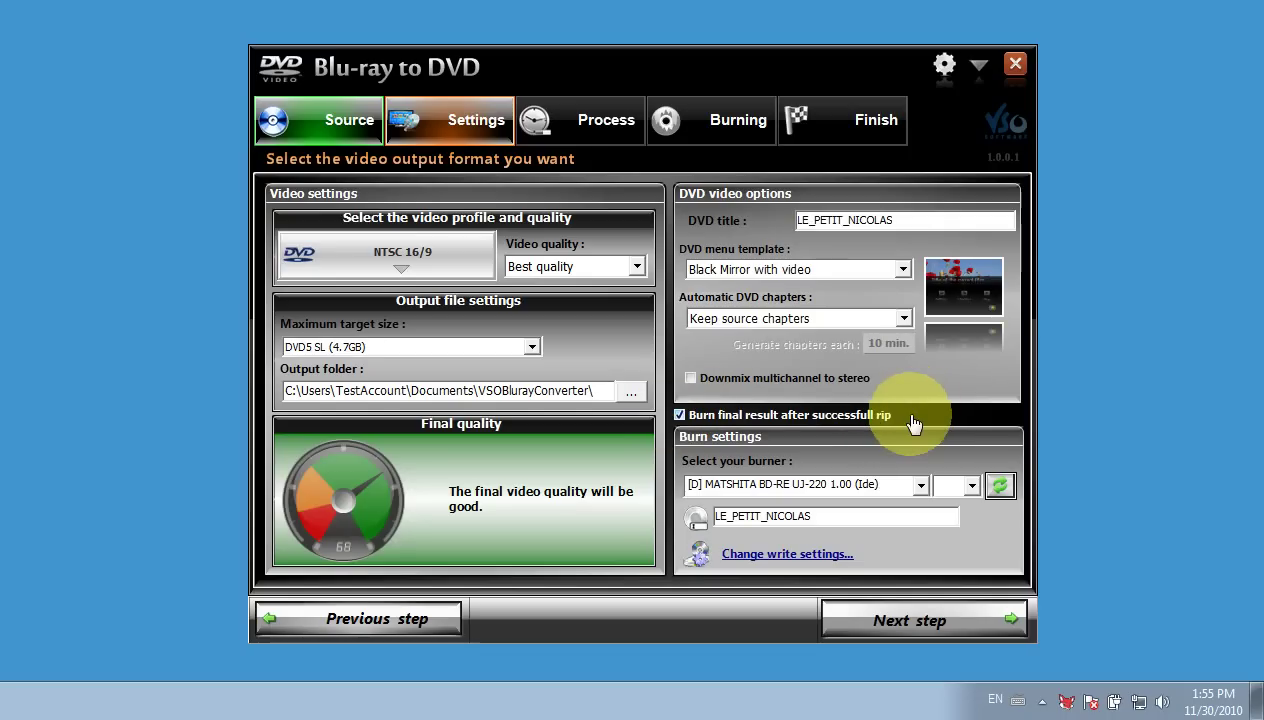
- Start converting LE_PETIT_NICOLAS on the Process page
left_click(925, 620)
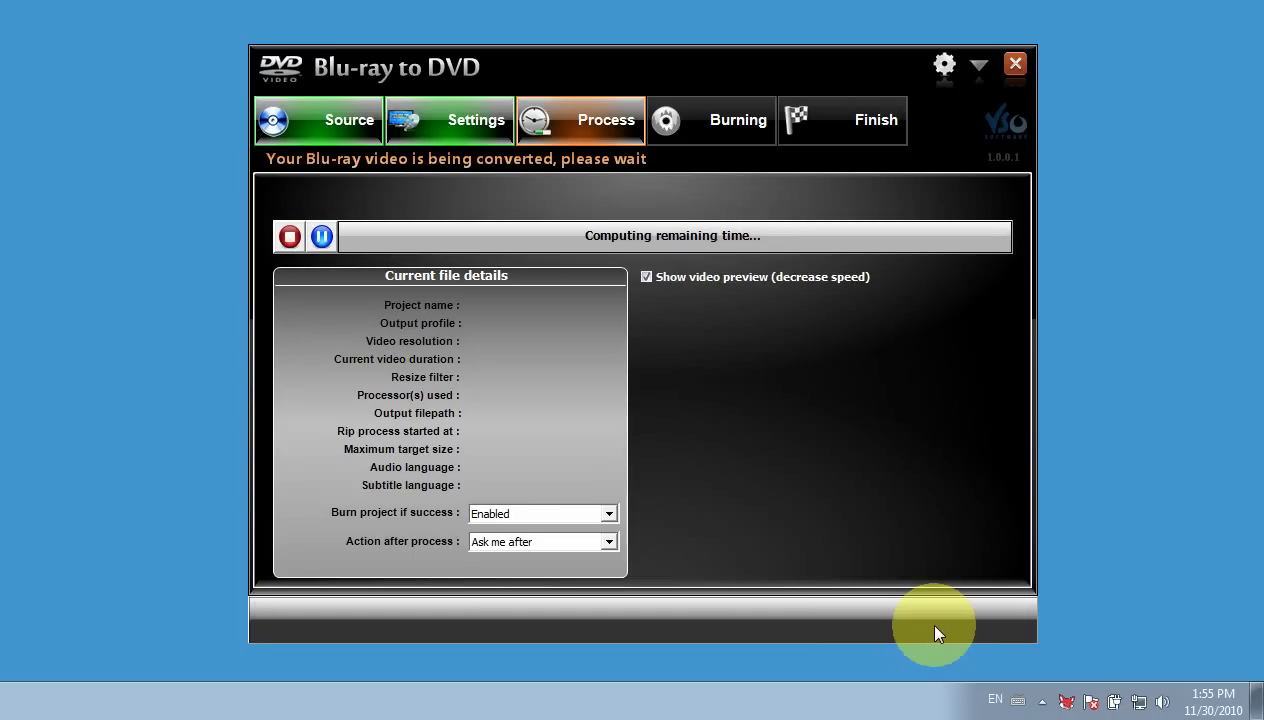